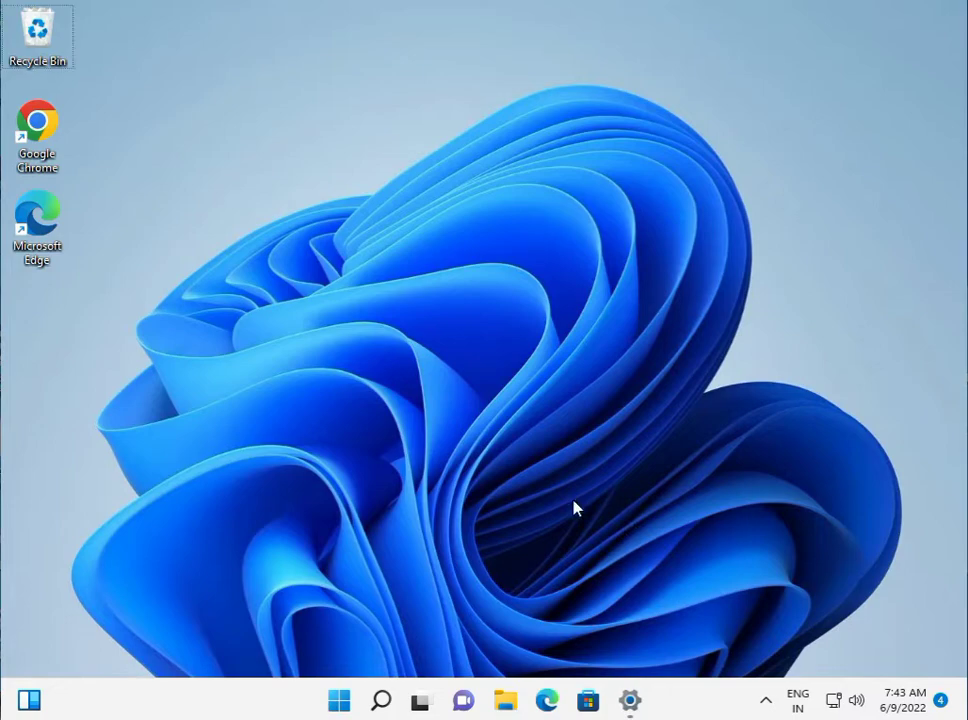
# Run services.msc from the Run dialog to open the Services console
pyautogui.press('super+r')
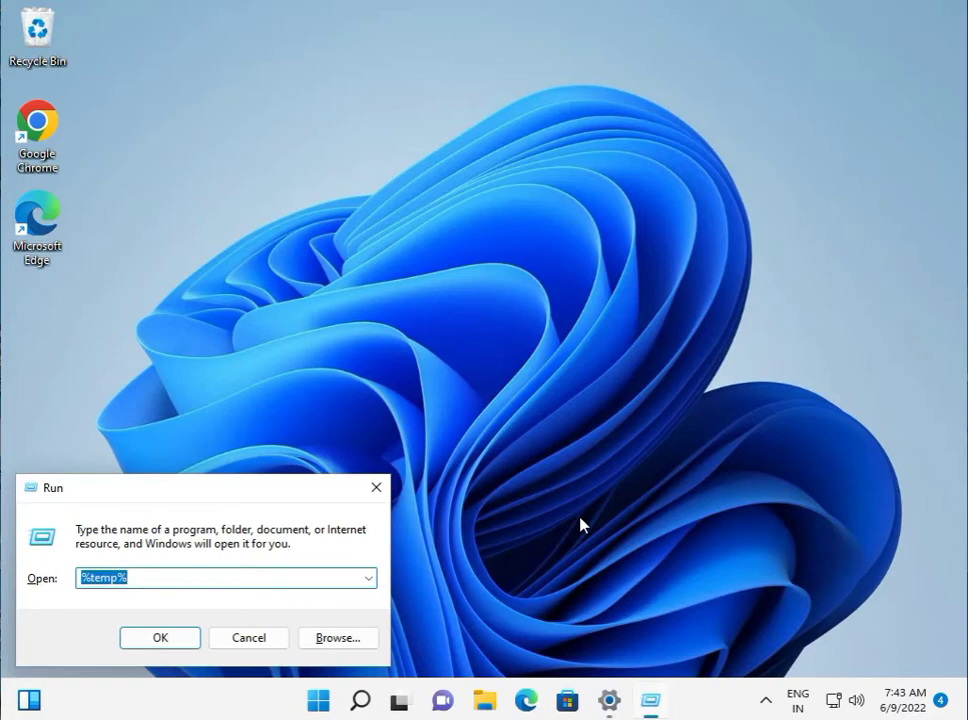
pyautogui.write('service')
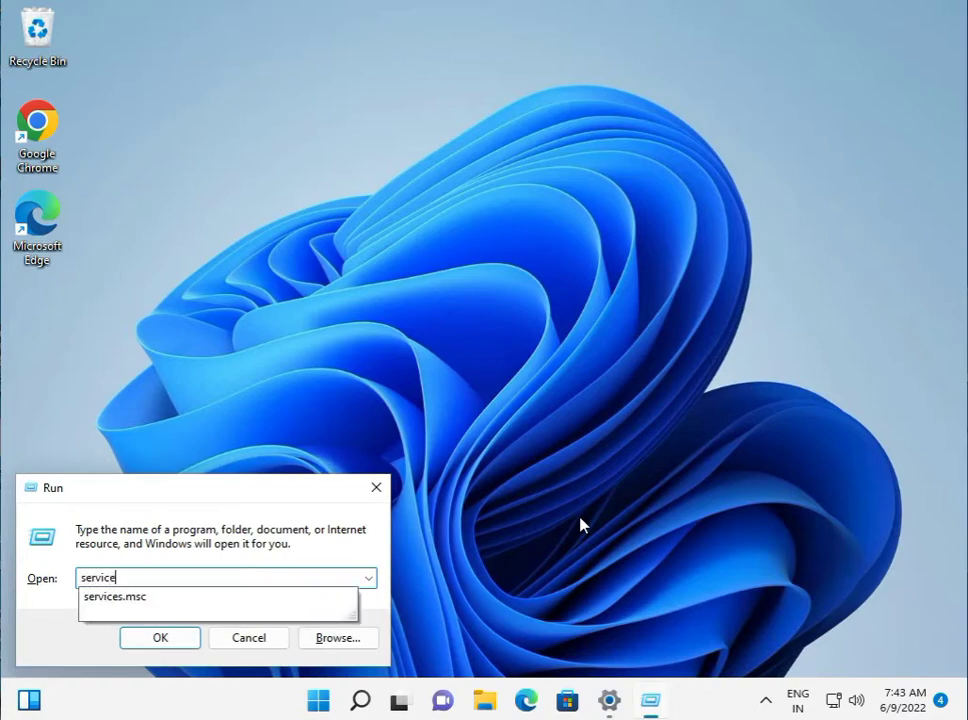
pyautogui.write('s.msc')
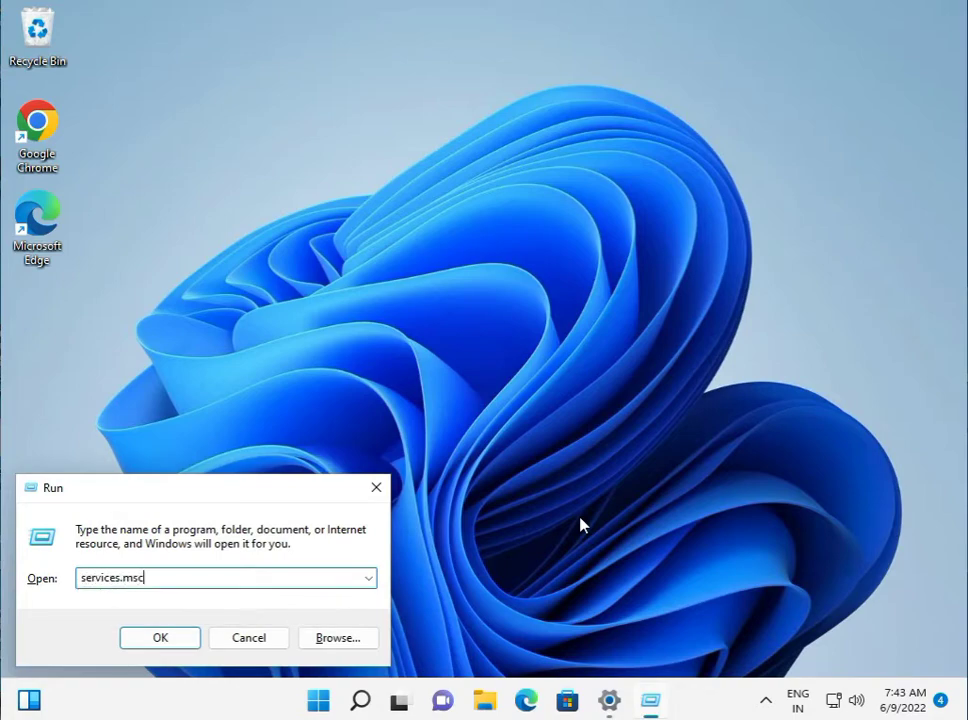
pyautogui.press('Return')
pyautogui.moveTo(640, 713)
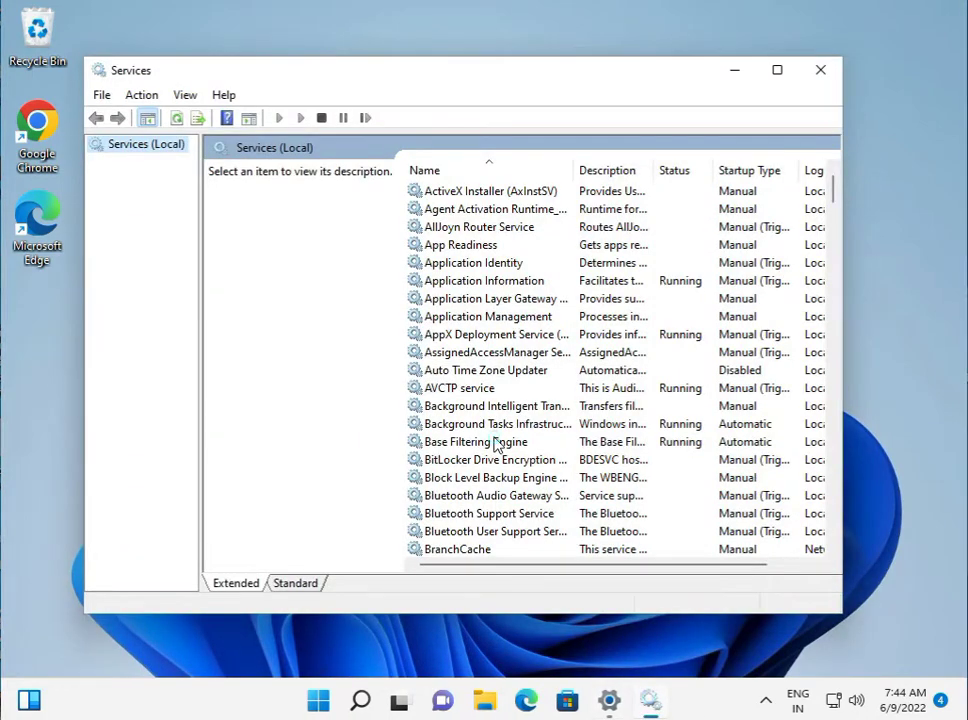
# Find Print Spooler in the services list, restart it, then close Services
pyautogui.click(494, 443)
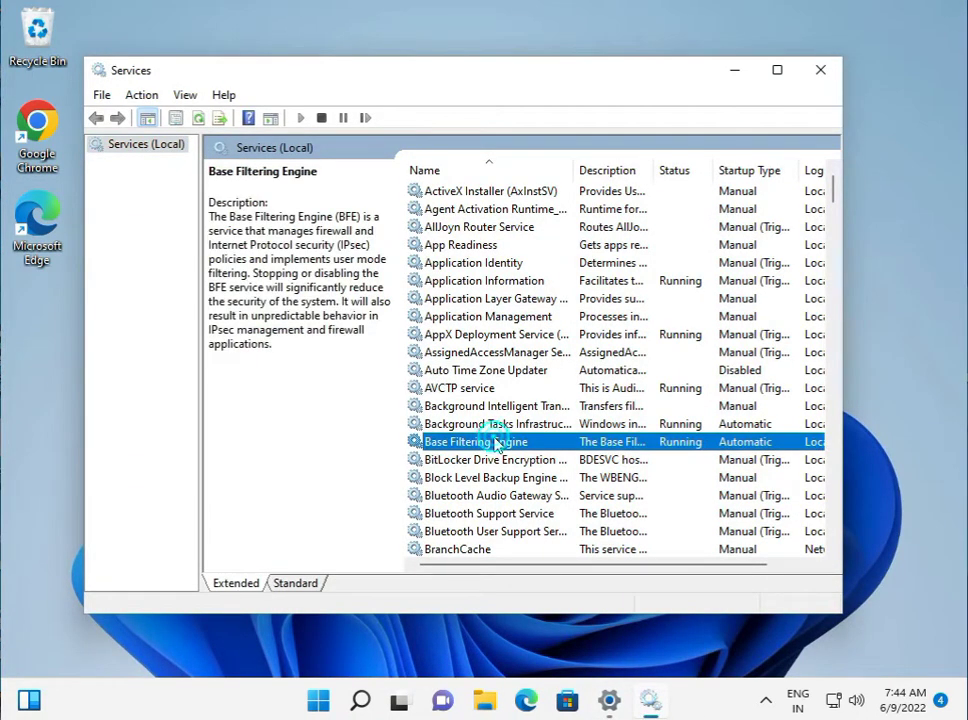
pyautogui.press('p')
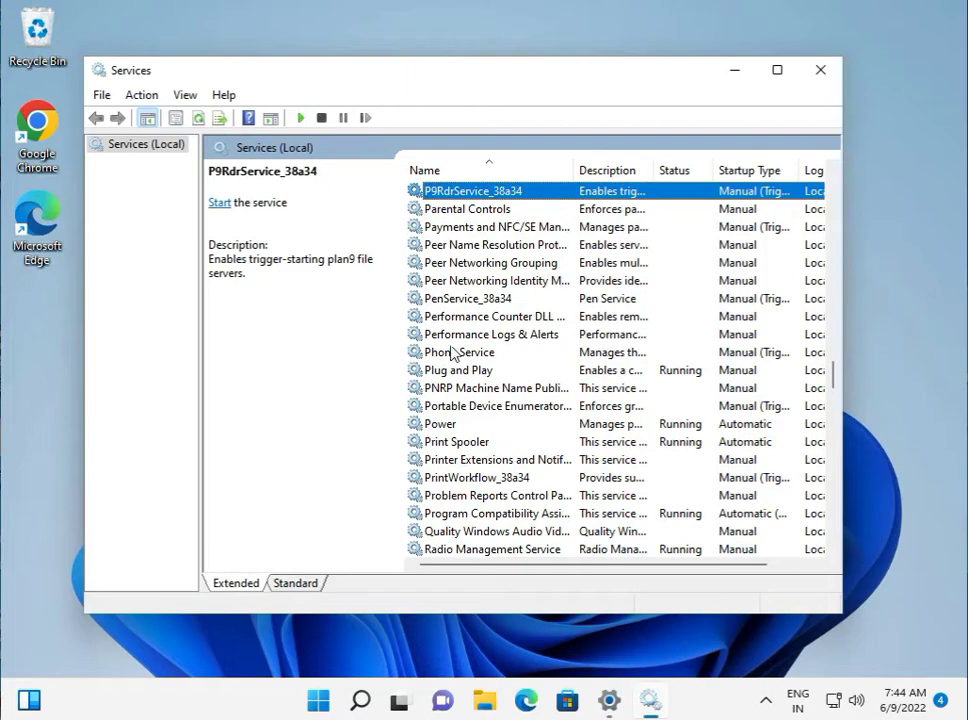
pyautogui.doubleClick(463, 452)
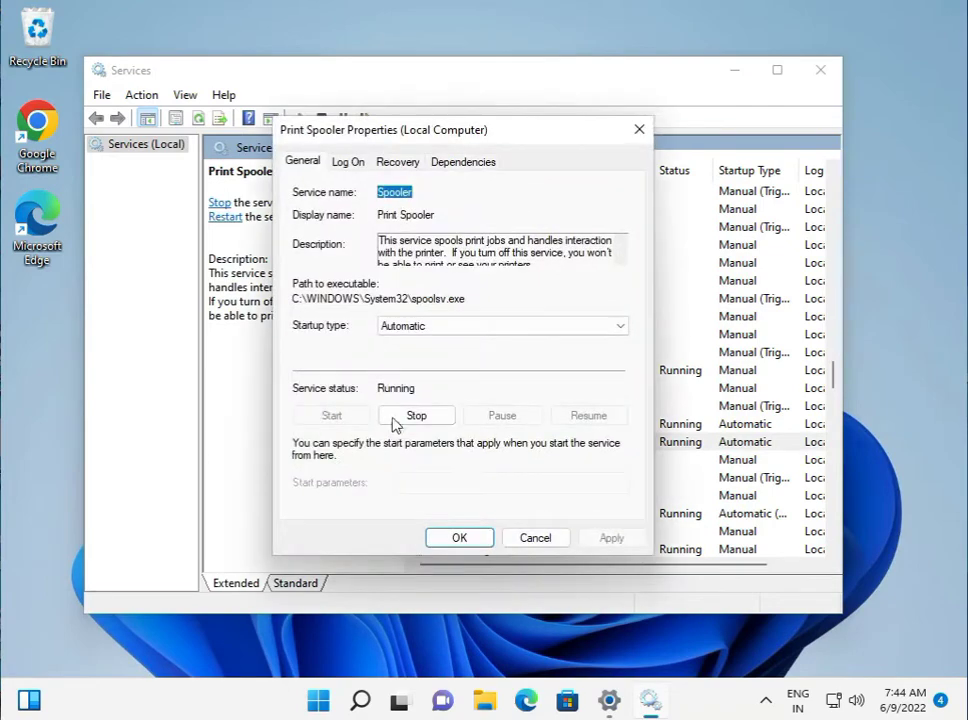
pyautogui.click(523, 538)
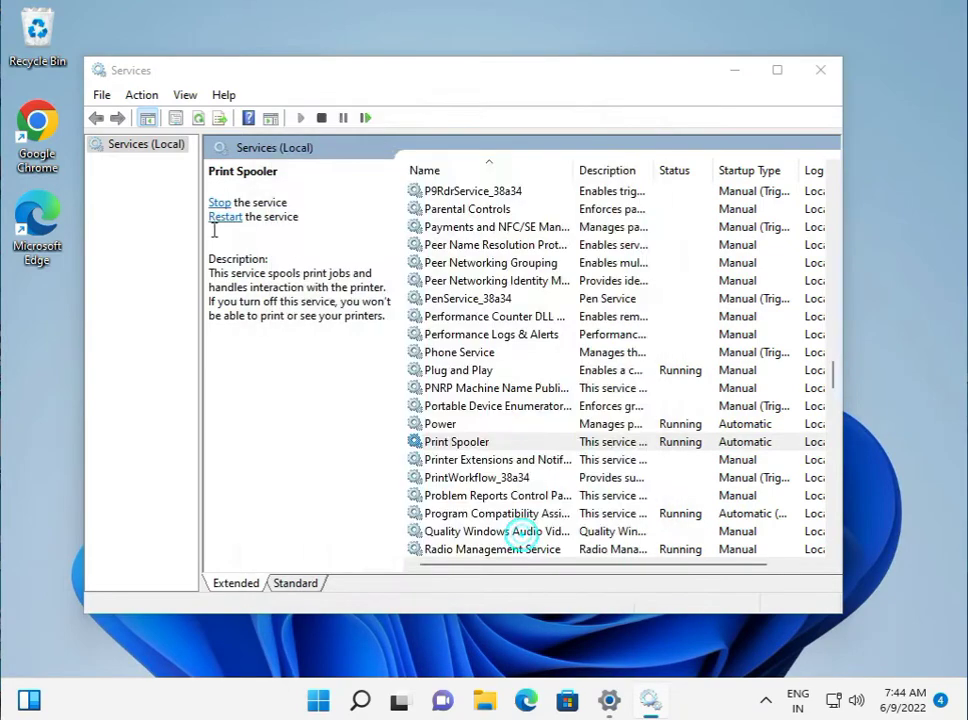
pyautogui.click(222, 220)
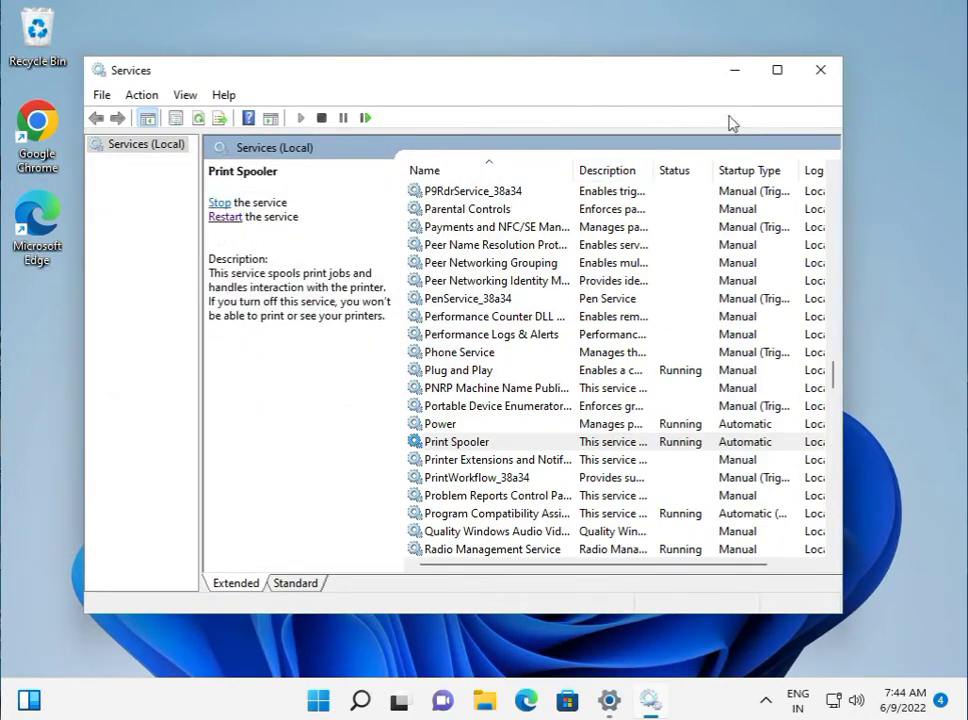
pyautogui.click(811, 79)
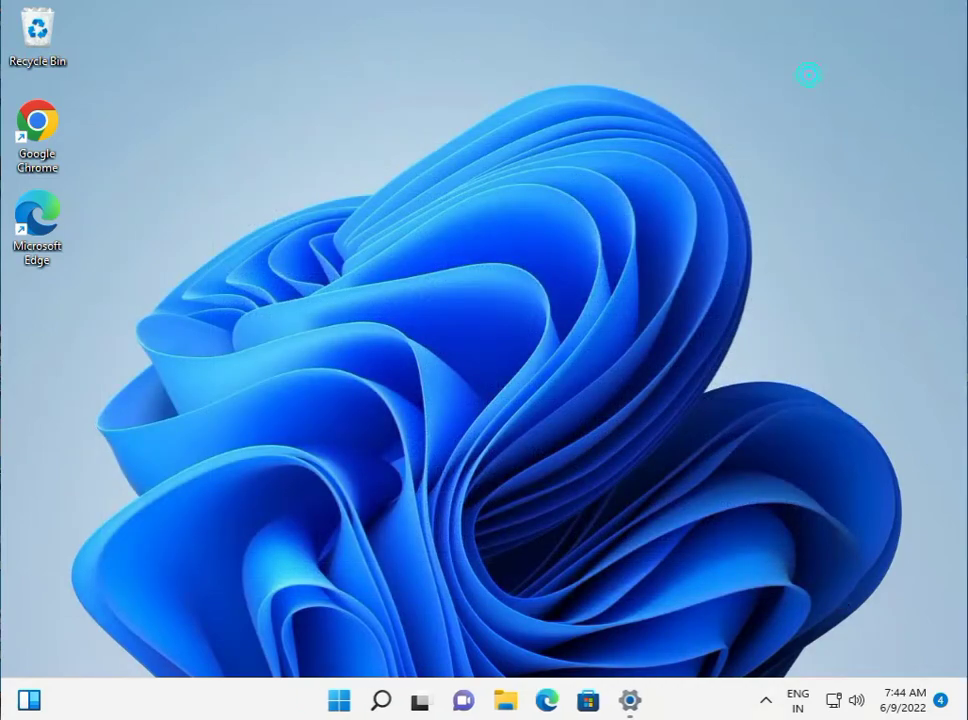
# Replace the previous Run command with regedit and approve the User Account Control prompt
pyautogui.press('super+r')
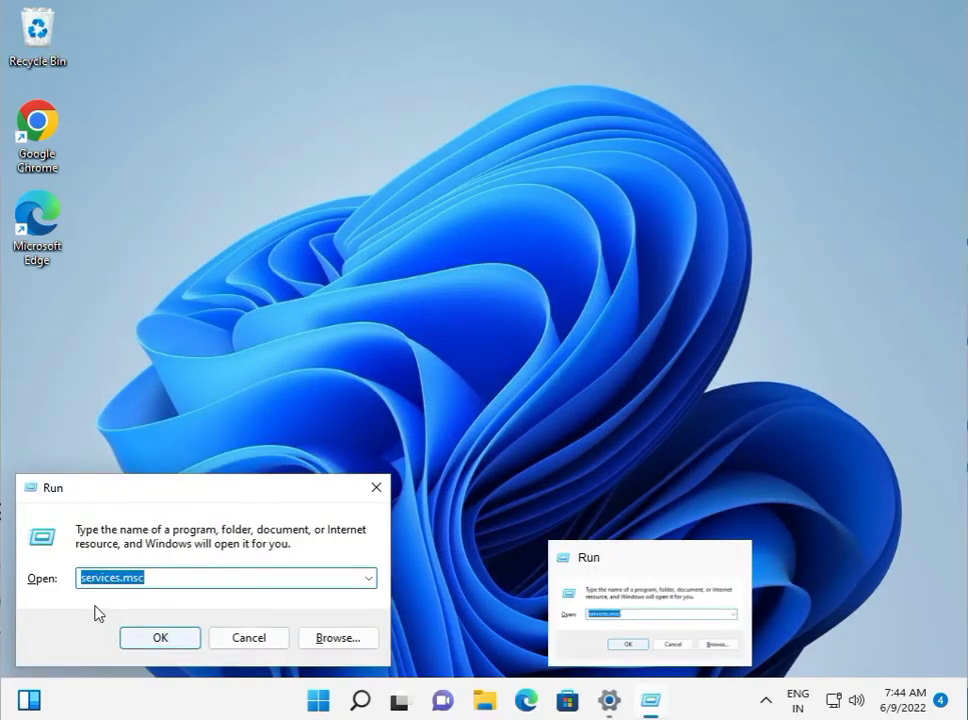
pyautogui.moveTo(158, 577); pyautogui.dragTo(71, 577)
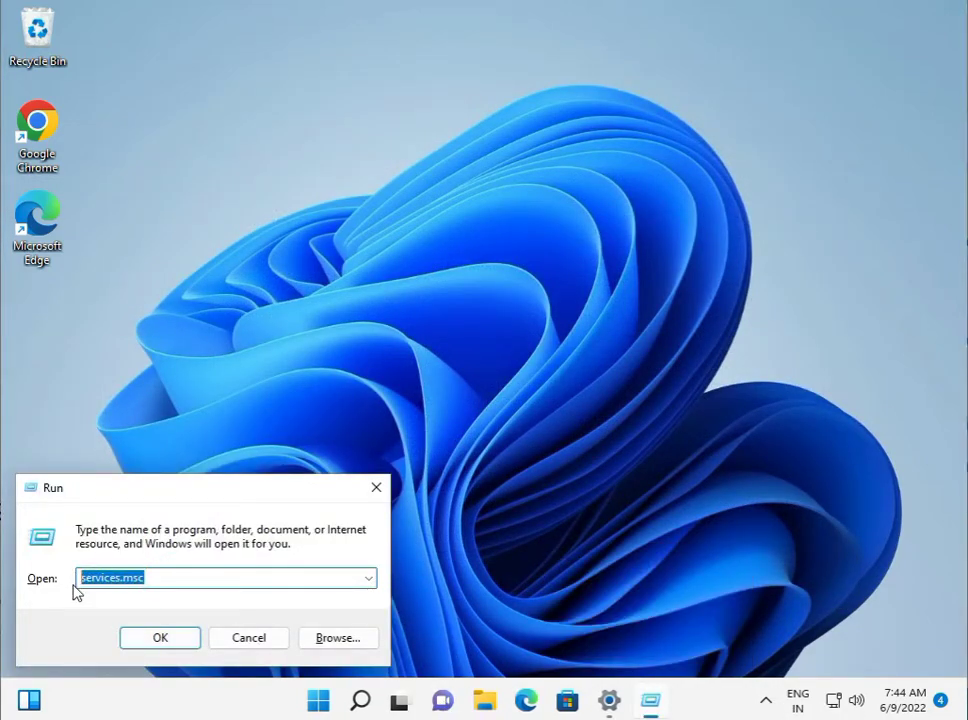
pyautogui.write('regedit')
pyautogui.click(152, 645)
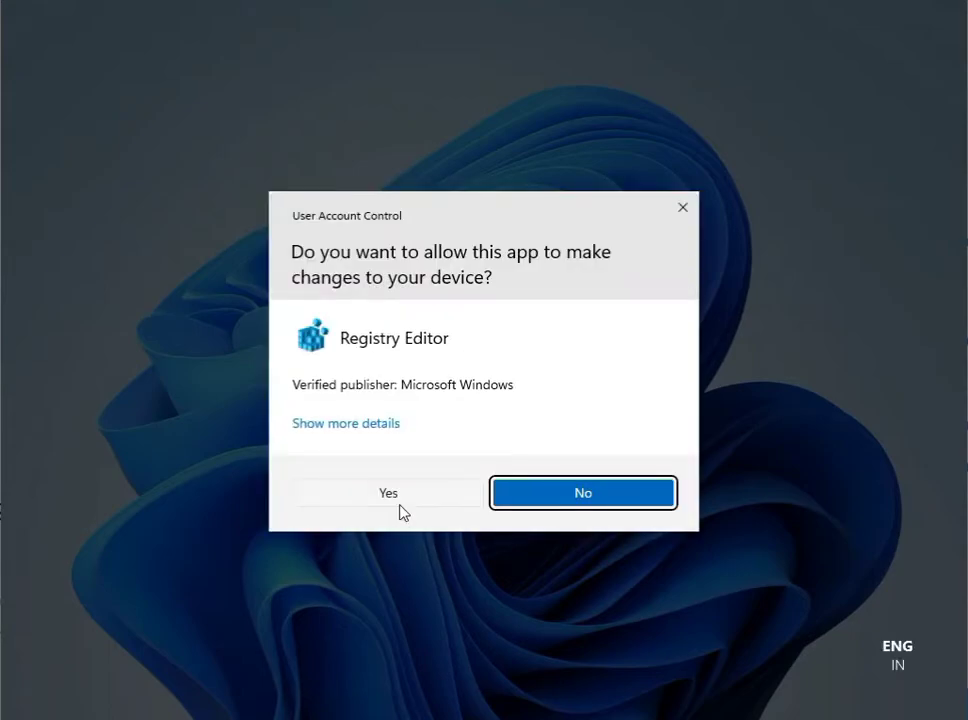
pyautogui.click(403, 497)
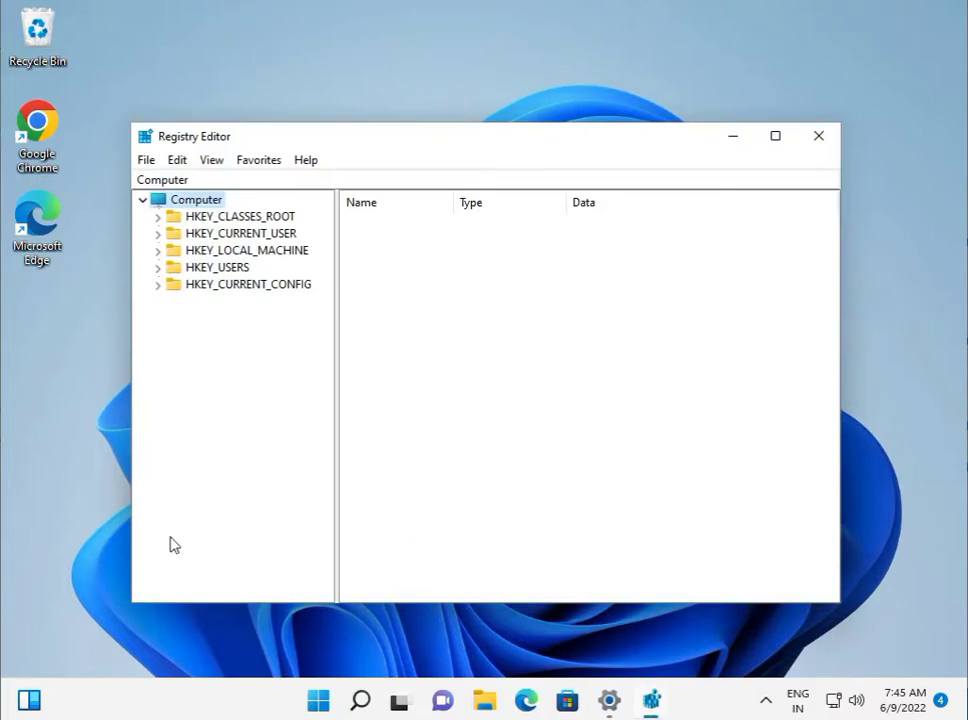
# Expand HKEY_LOCAL_MACHINE\SYSTEM\CurrentControlSet\Control in the key tree
pyautogui.click(156, 251)
pyautogui.click(156, 251)
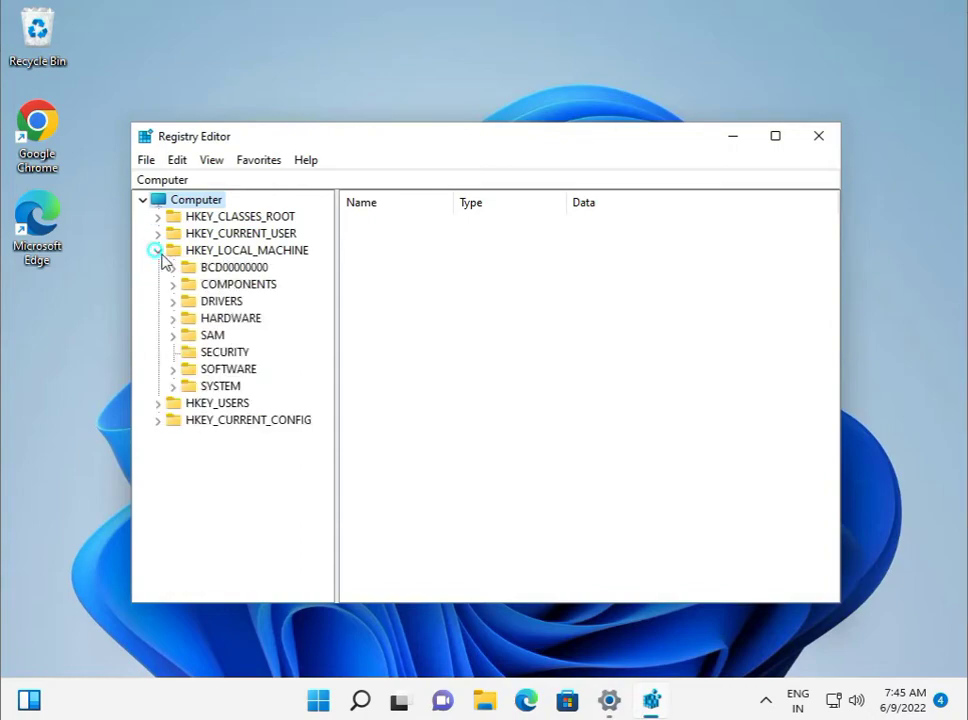
pyautogui.click(173, 387)
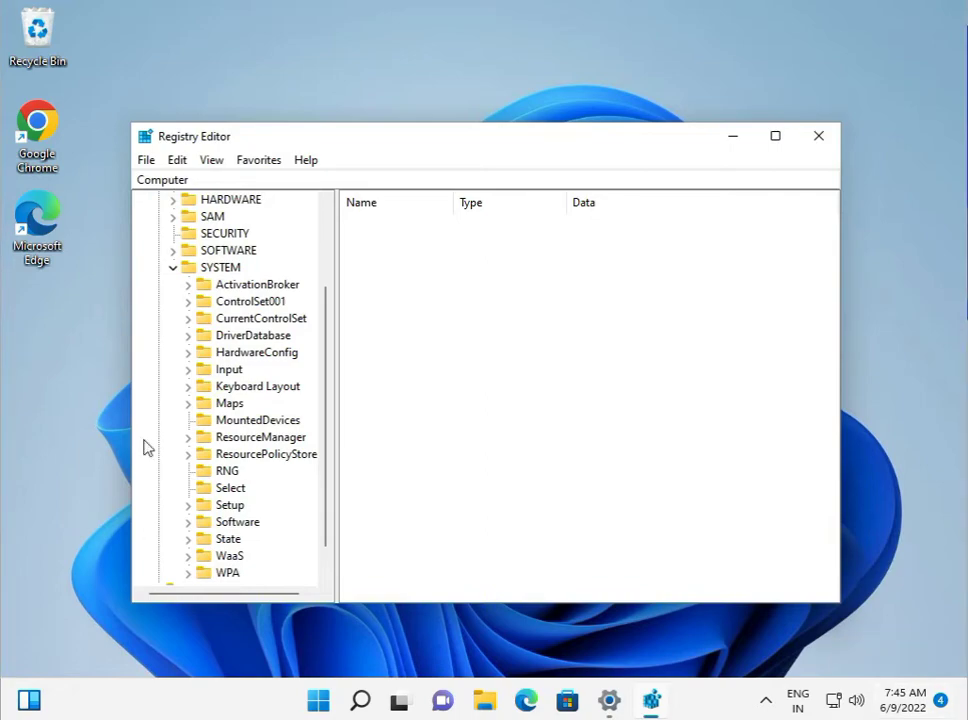
pyautogui.click(189, 319)
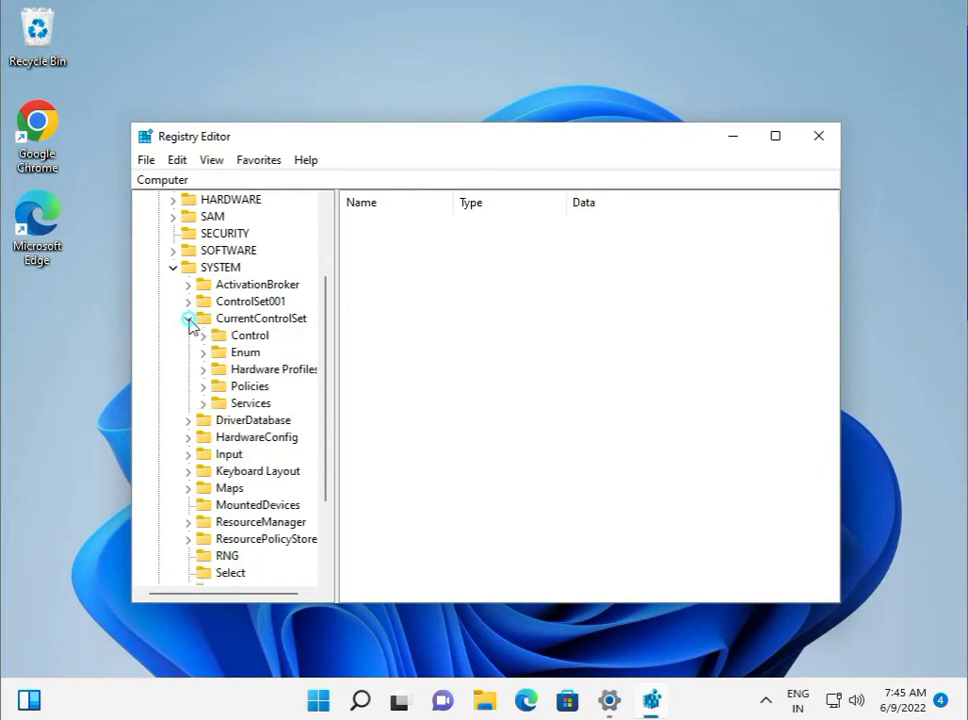
pyautogui.click(203, 337)
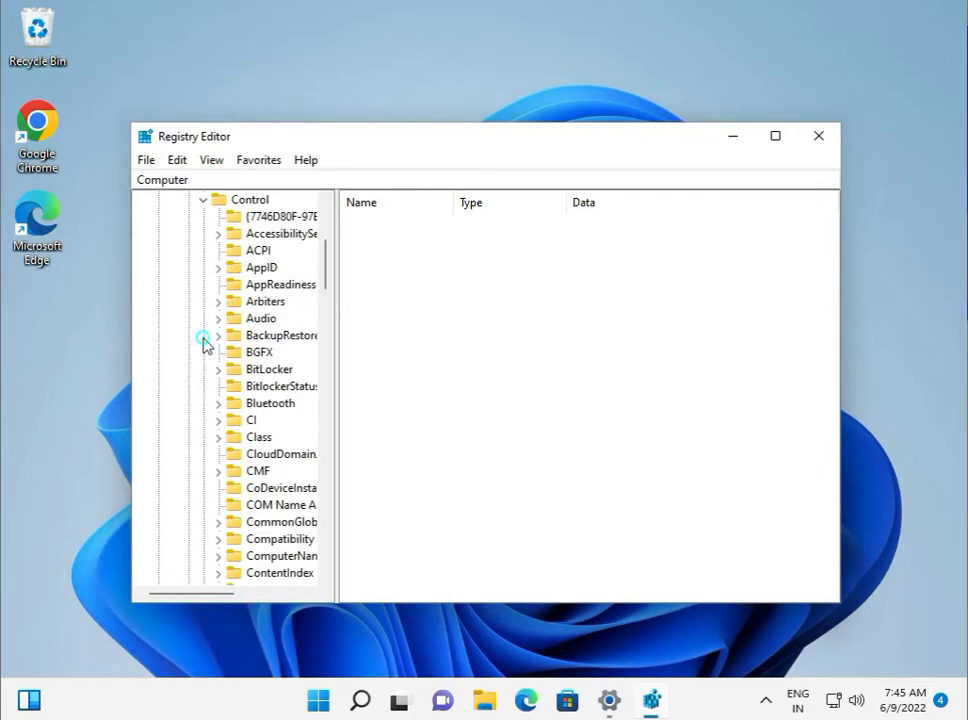
pyautogui.scroll(-4, 265, 480)
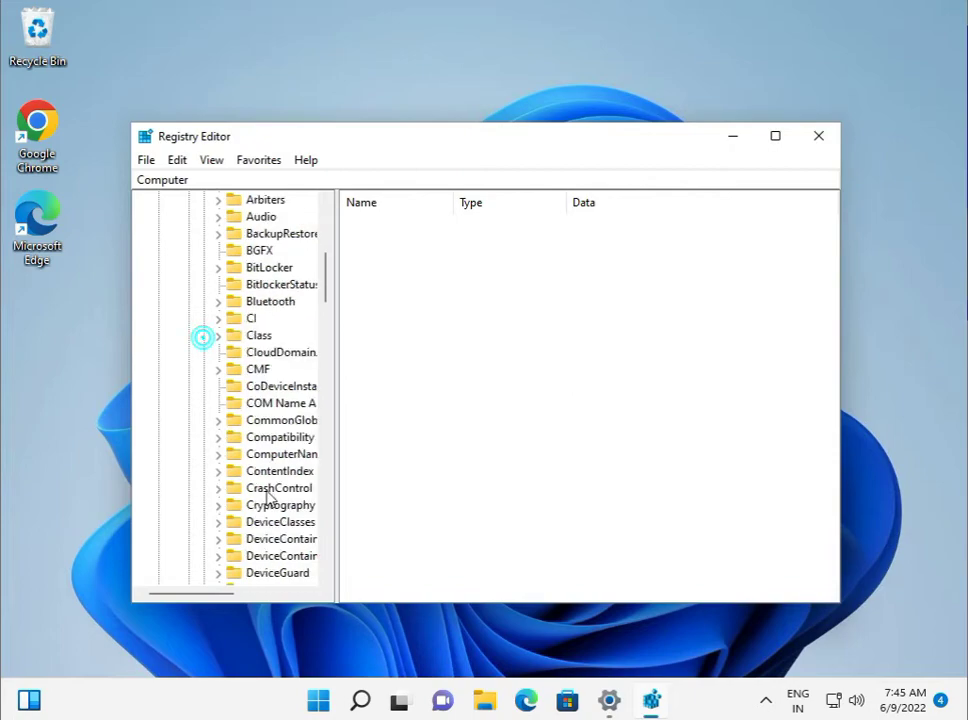
pyautogui.scroll(-5, 272, 507)
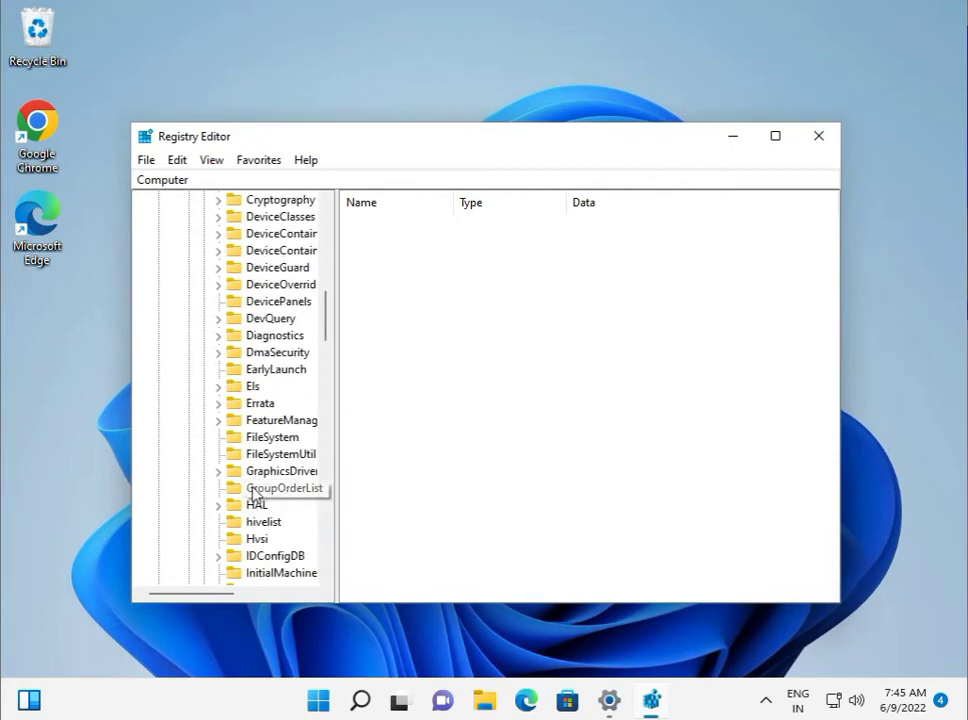
pyautogui.scroll(-6, 257, 490)
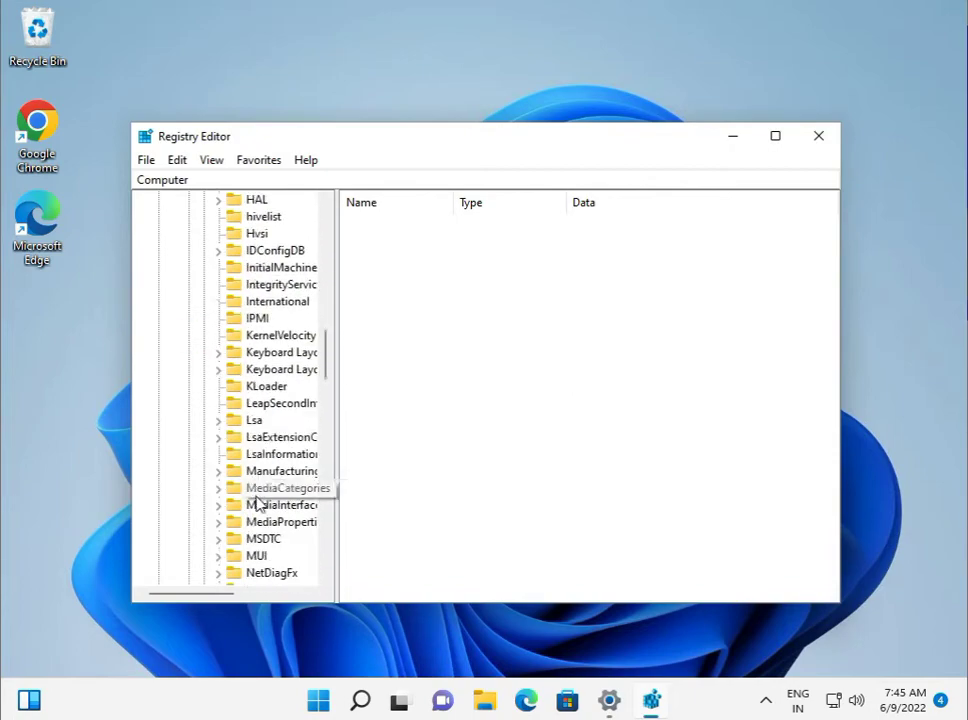
pyautogui.scroll(-1, 258, 503)
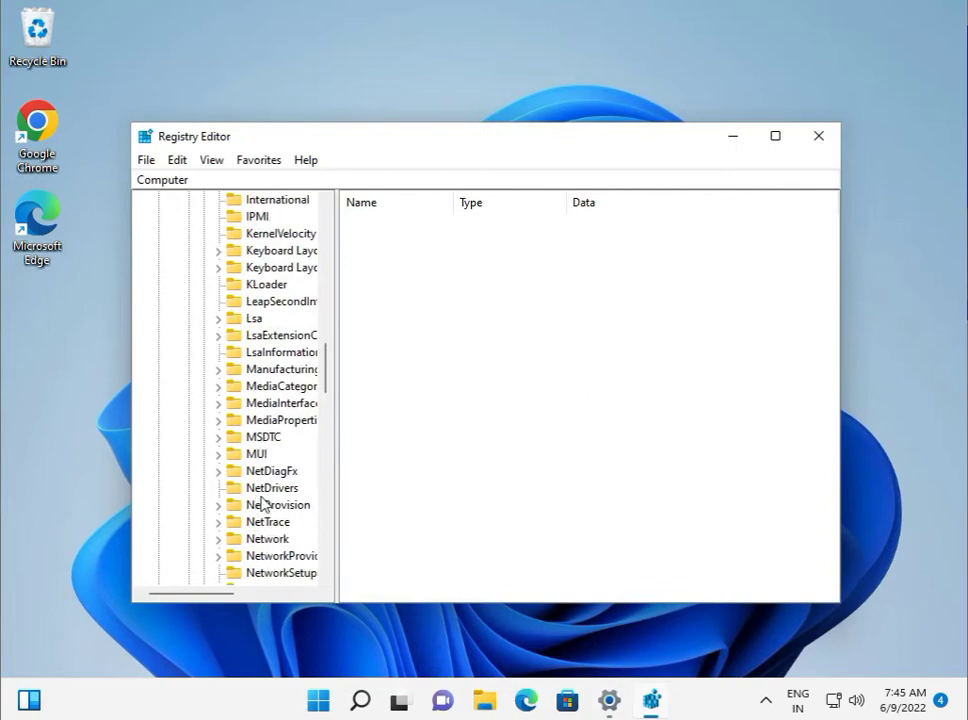
pyautogui.scroll(-5, 260, 503)
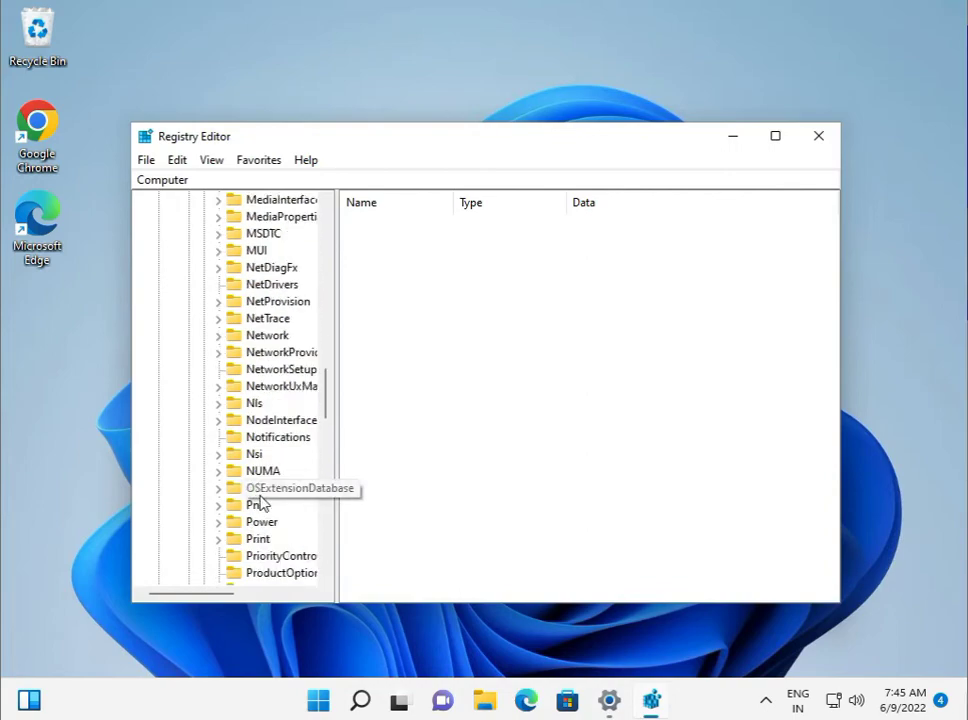
# Widen the tree and drill through Print, Environments, Windows x64, Print Processors to winprint
pyautogui.click(219, 488)
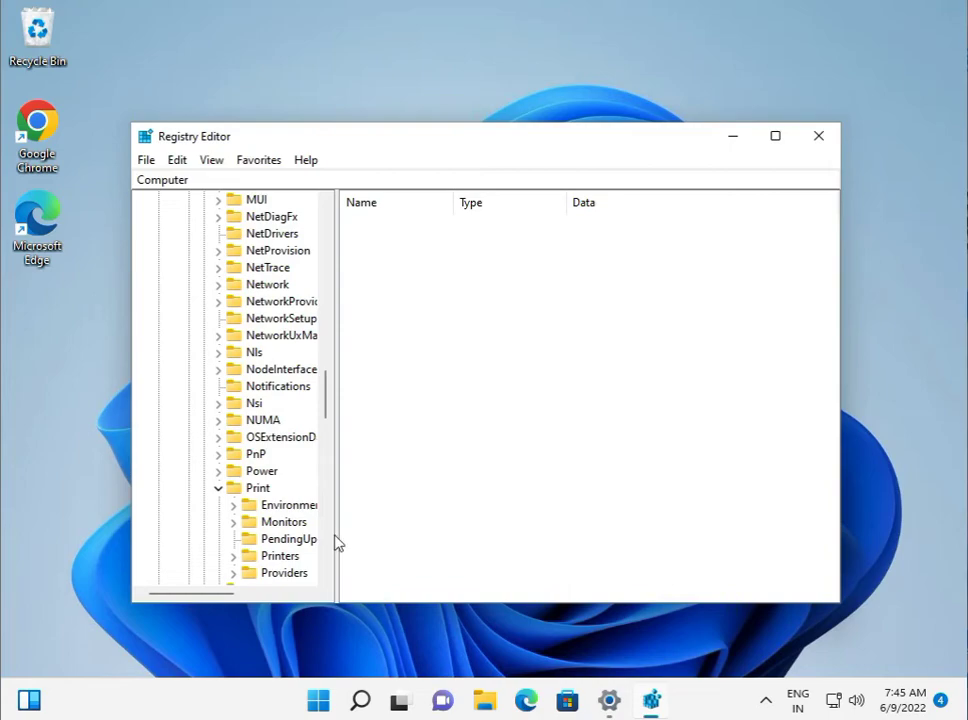
pyautogui.moveTo(336, 540); pyautogui.dragTo(432, 532)
pyautogui.click(233, 505)
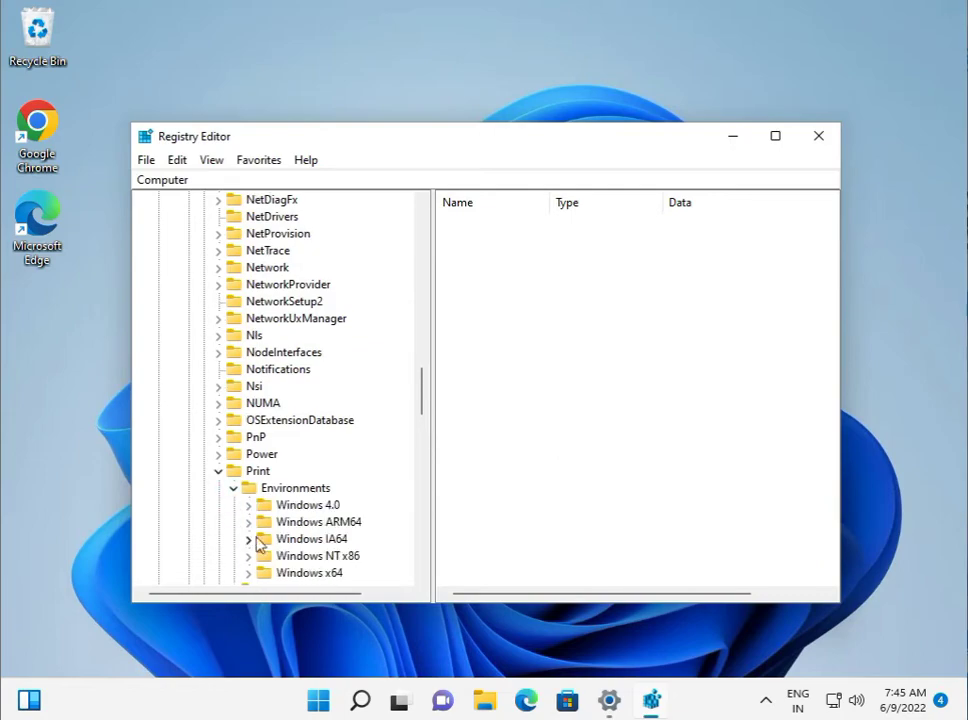
pyautogui.click(250, 573)
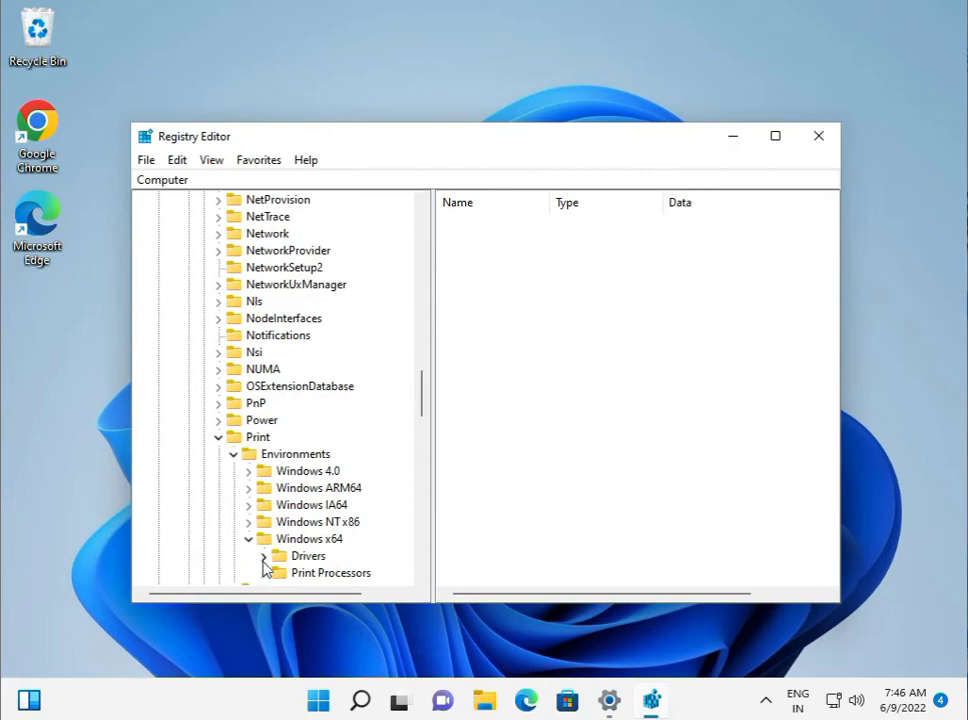
pyautogui.scroll(-2, 266, 568)
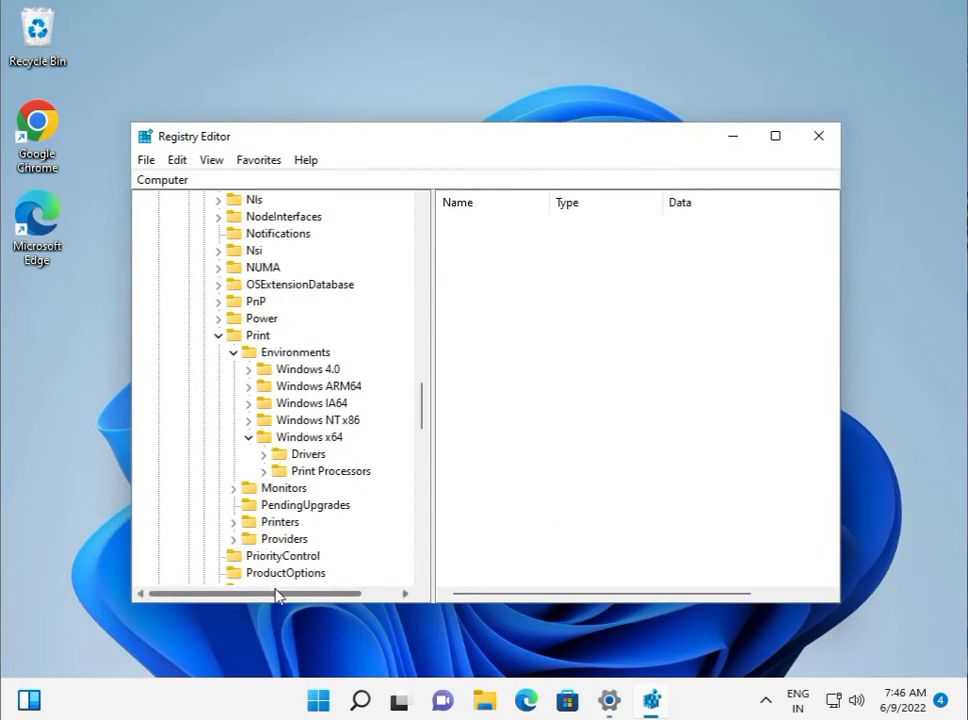
pyautogui.click(264, 471)
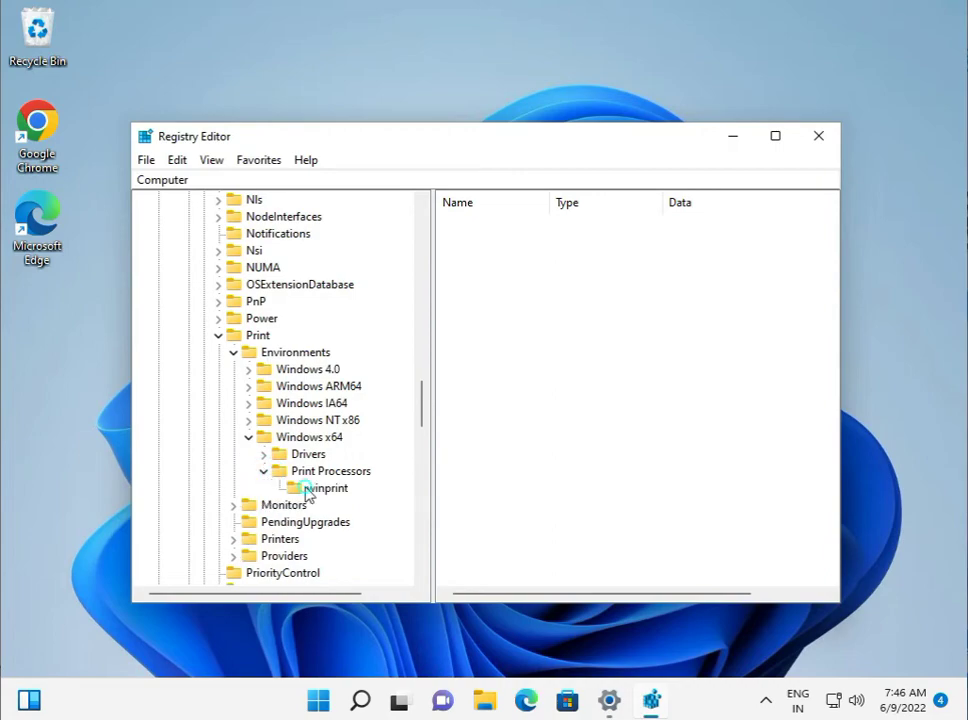
pyautogui.click(306, 490)
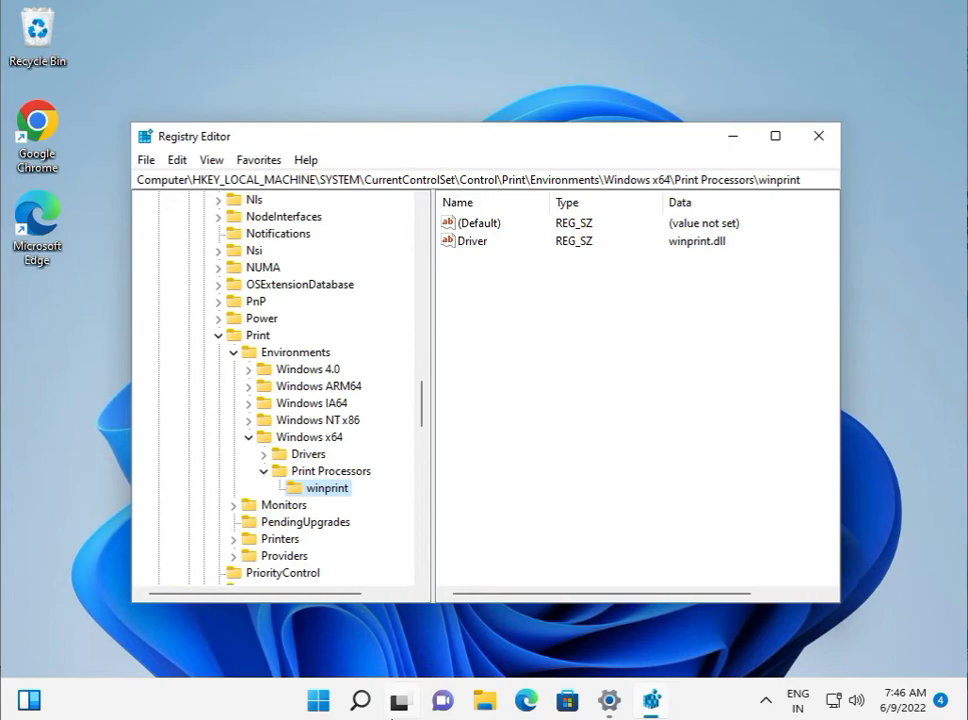
# Add a new string value to winprint; naming it Driver fails because Driver already exists
pyautogui.moveTo(392, 709)
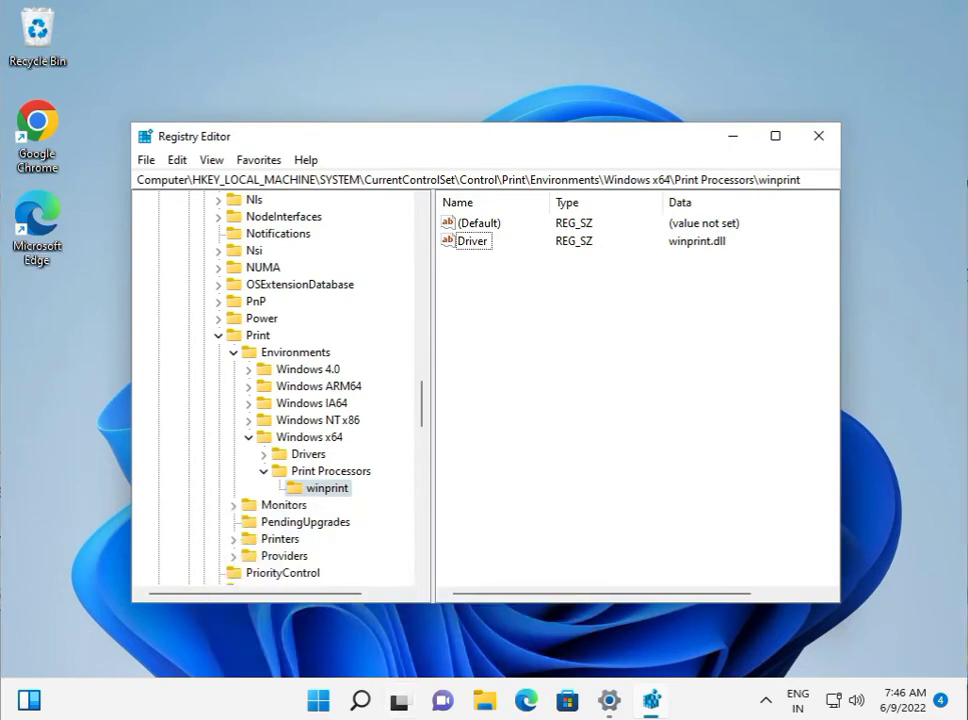
pyautogui.rightClick(523, 340)
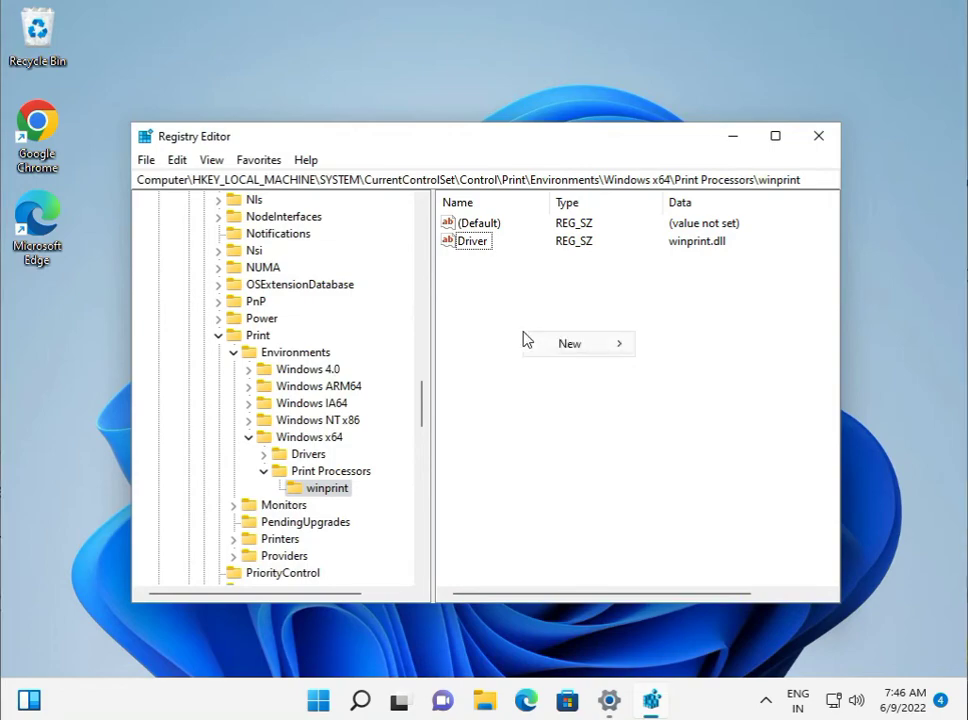
pyautogui.moveTo(560, 345)
pyautogui.click(668, 373)
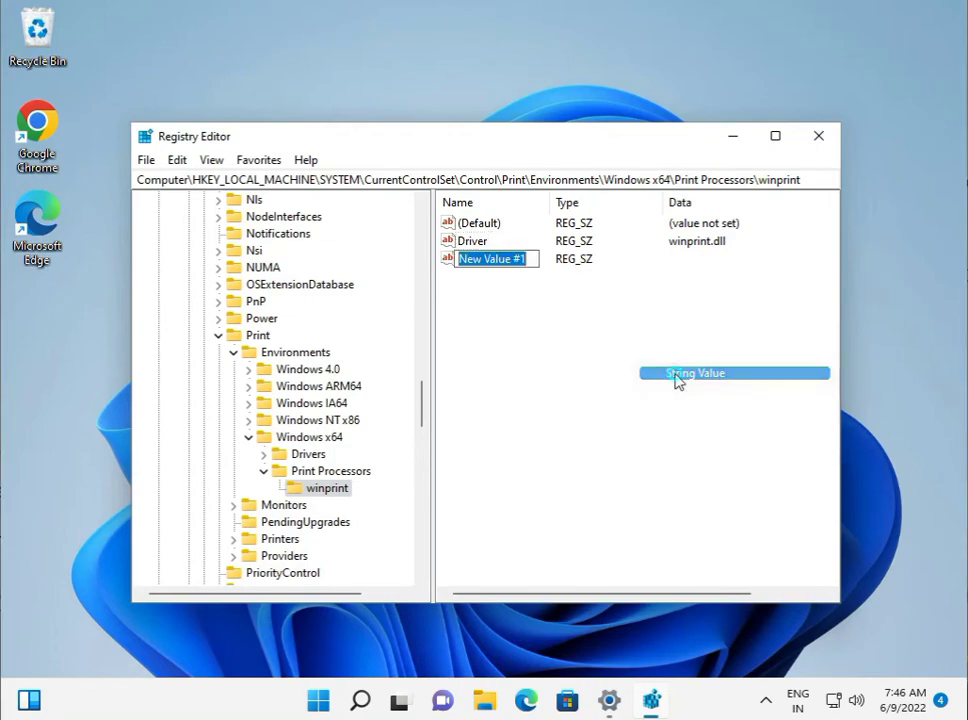
pyautogui.write('d')
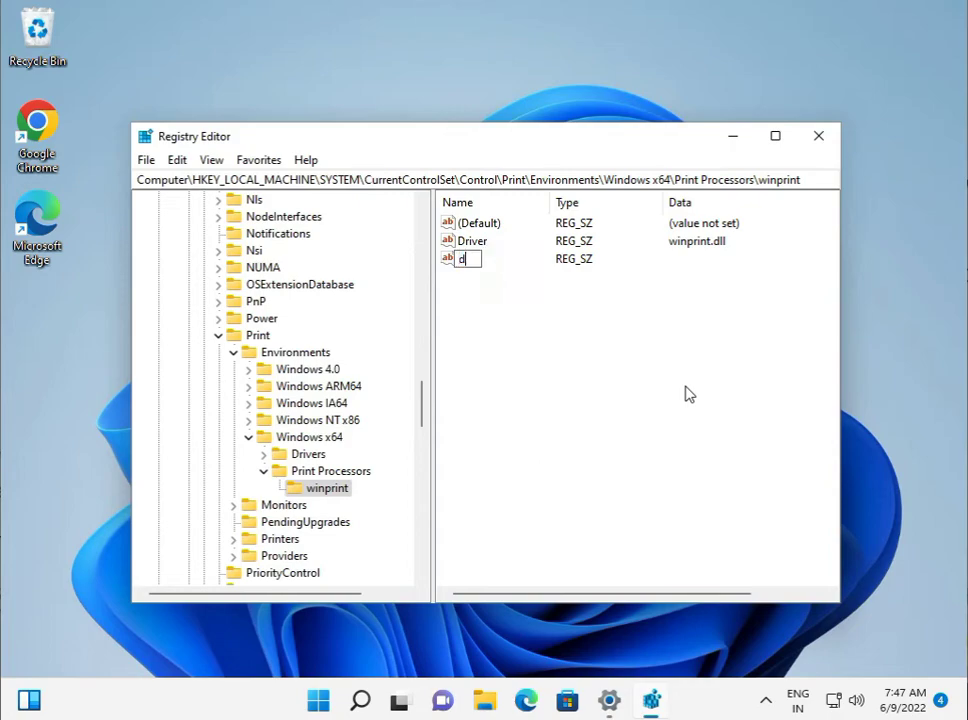
pyautogui.write('river')
pyautogui.press('BackSpace')
pyautogui.write('D')
pyautogui.press('Return')
pyautogui.click(697, 350)
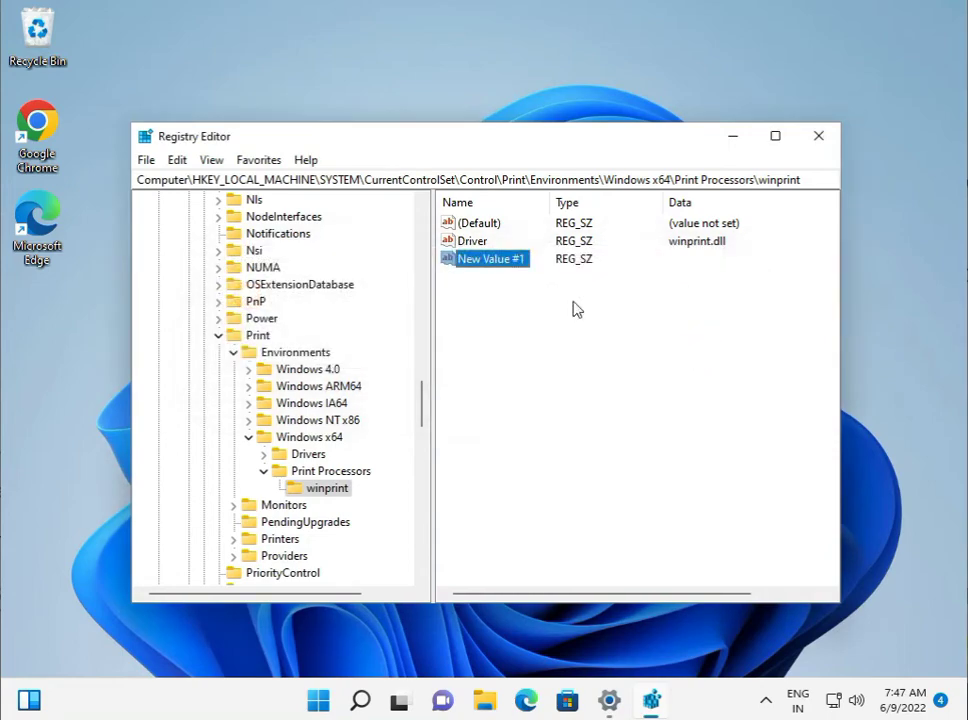
# Delete the old Driver value and rename New Value #1 to Driver
pyautogui.click(453, 243)
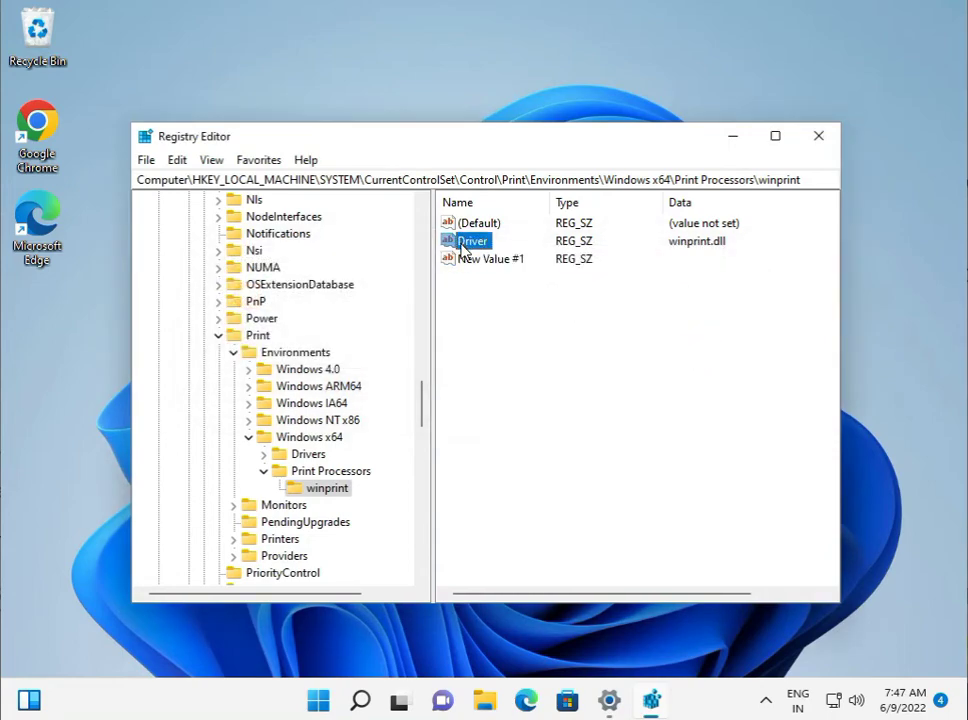
pyautogui.press('Delete')
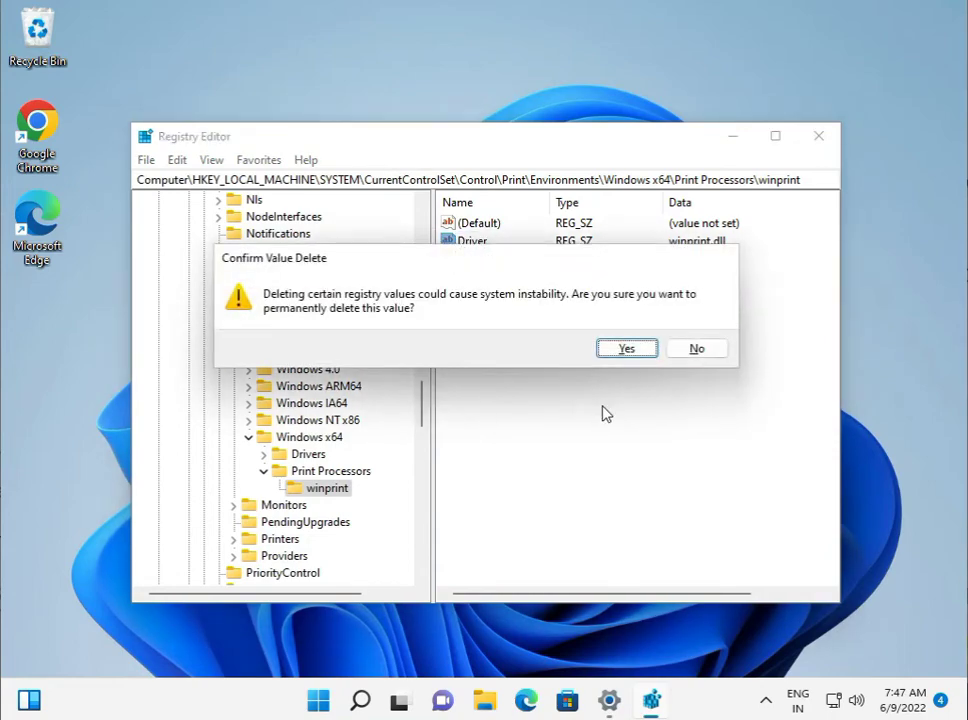
pyautogui.click(626, 349)
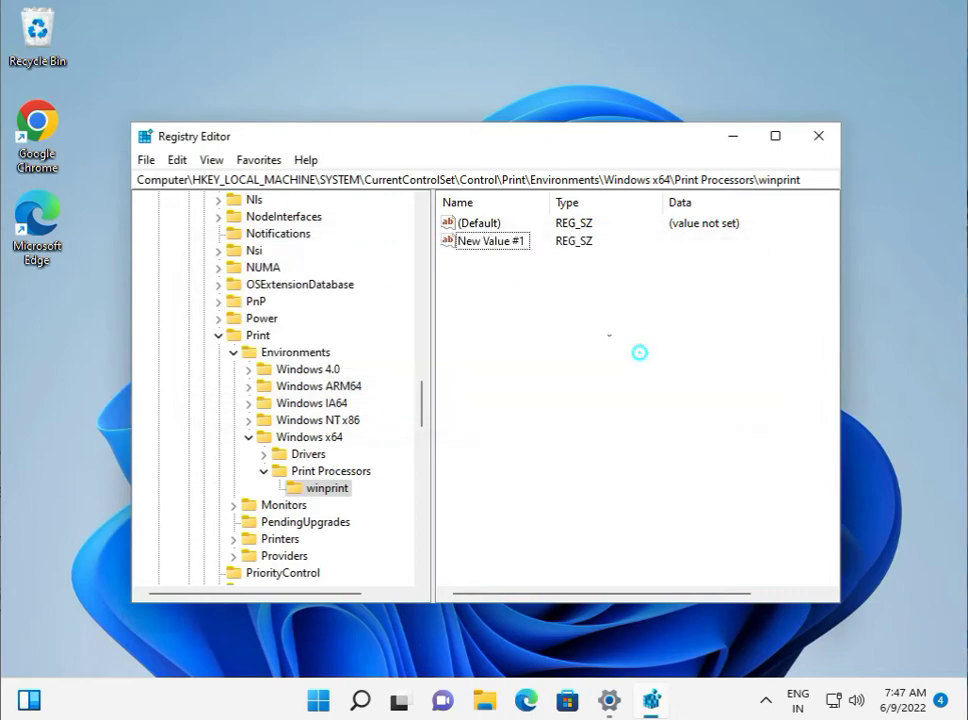
pyautogui.rightClick(500, 250)
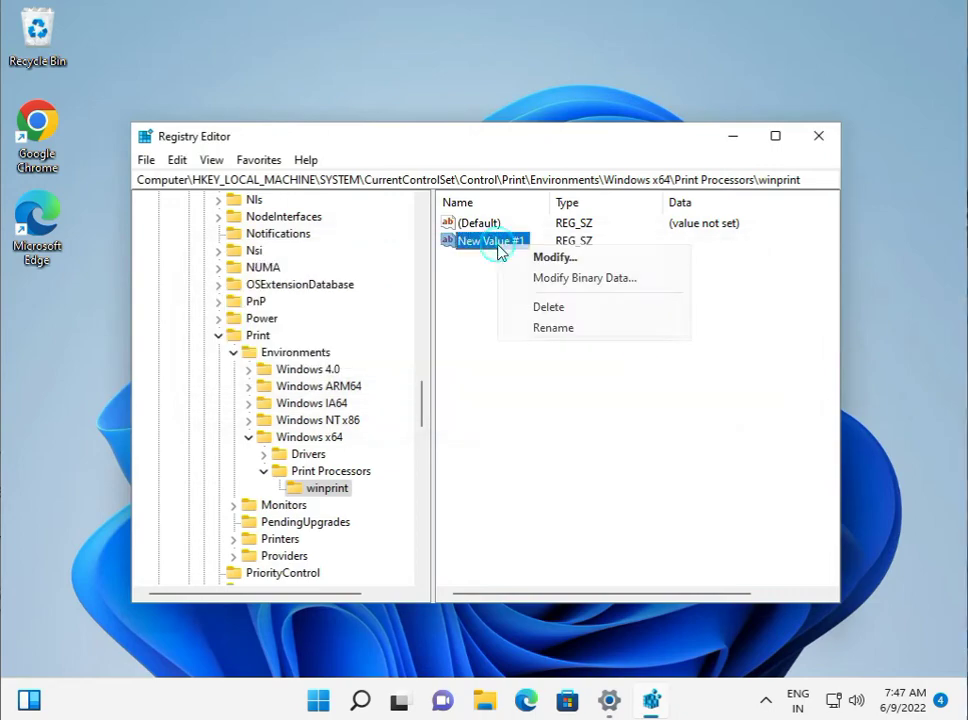
pyautogui.click(546, 329)
pyautogui.write('D')
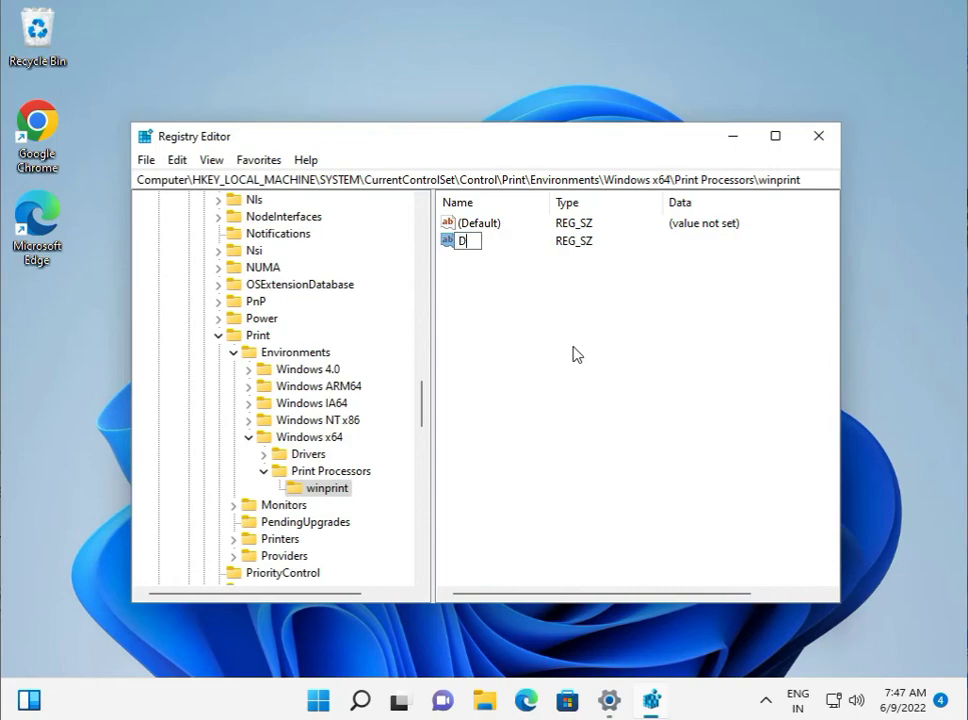
pyautogui.write('river')
pyautogui.press('Return')
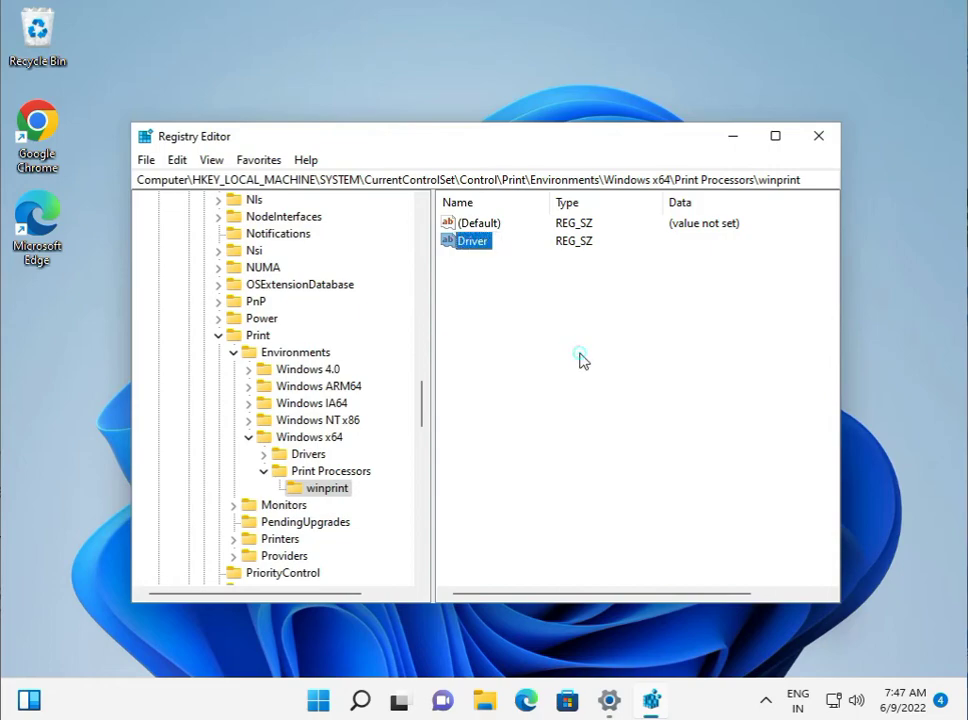
# Set the Driver value's data to winprint.dll and close Registry Editor
pyautogui.rightClick(468, 241)
pyautogui.click(508, 254)
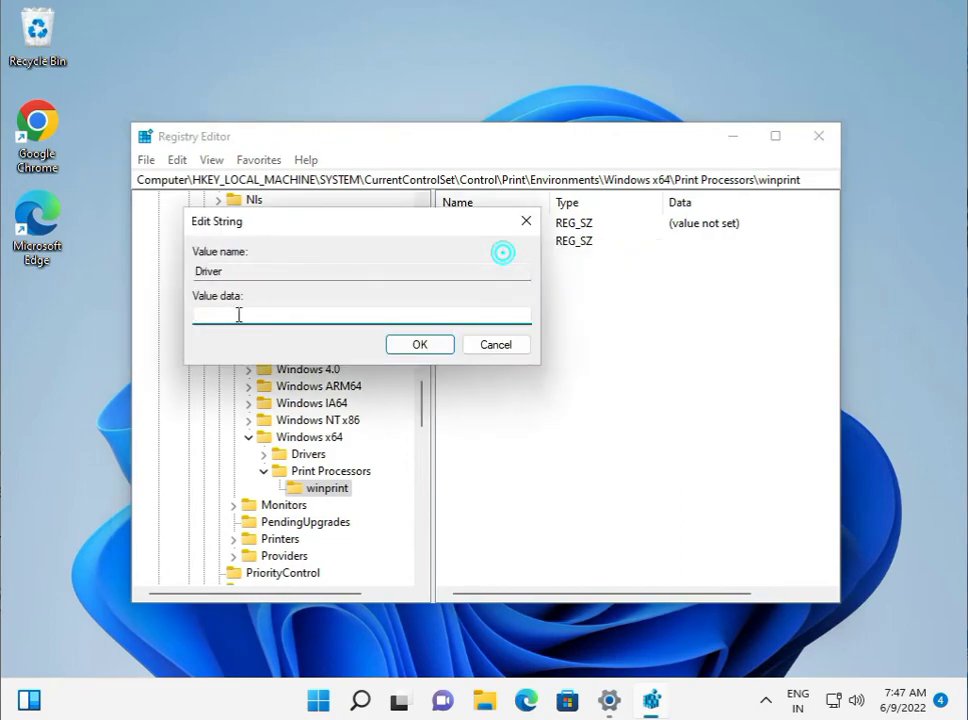
pyautogui.write('winprint.dll')
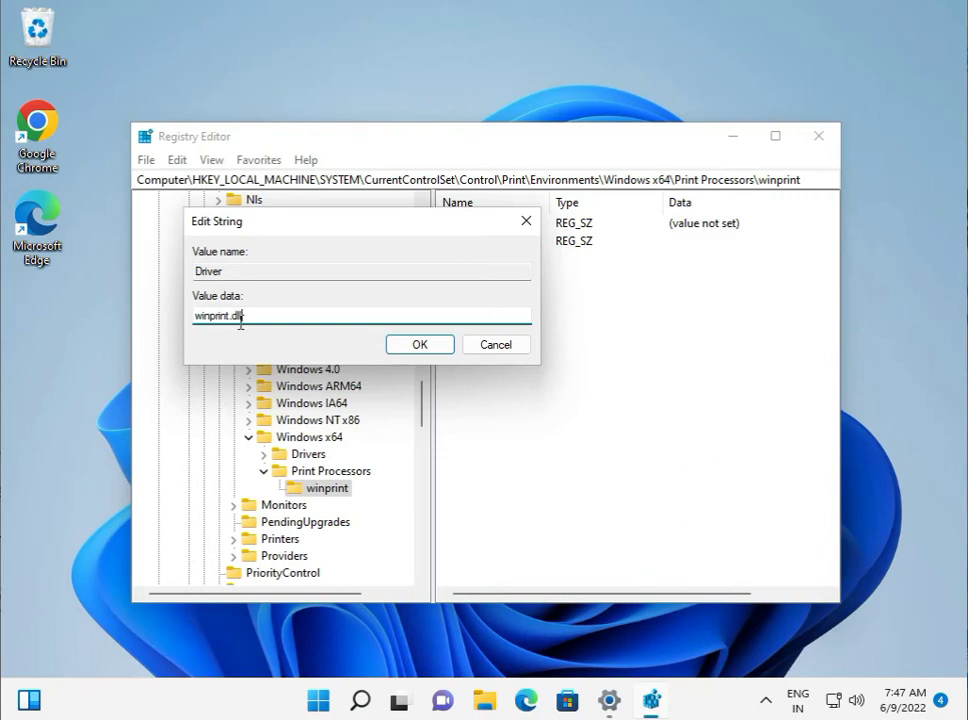
pyautogui.click(426, 346)
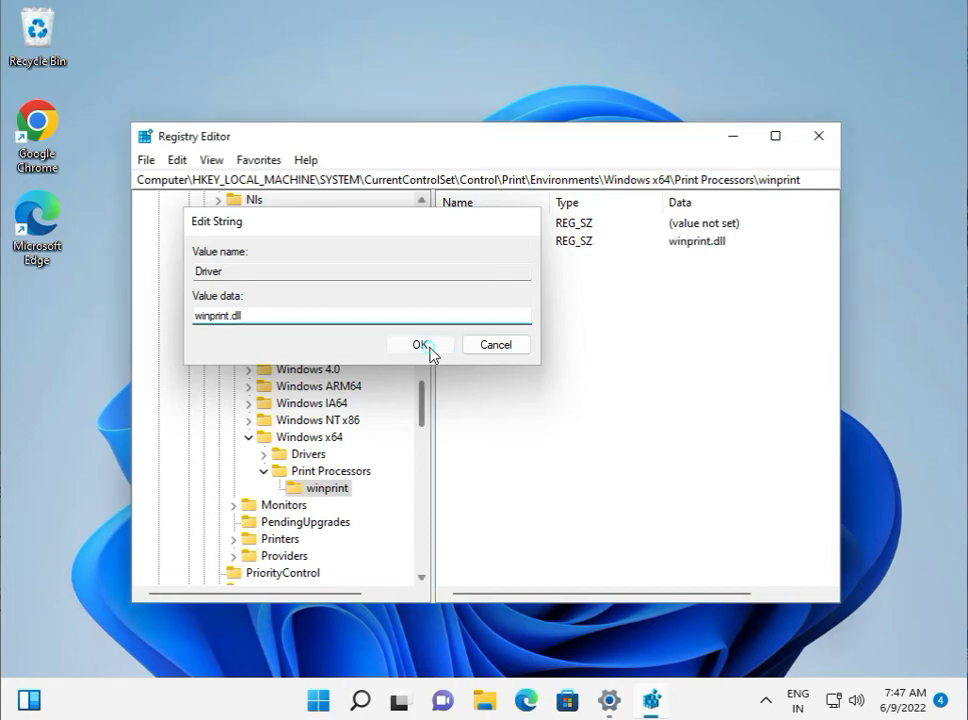
pyautogui.click(836, 142)
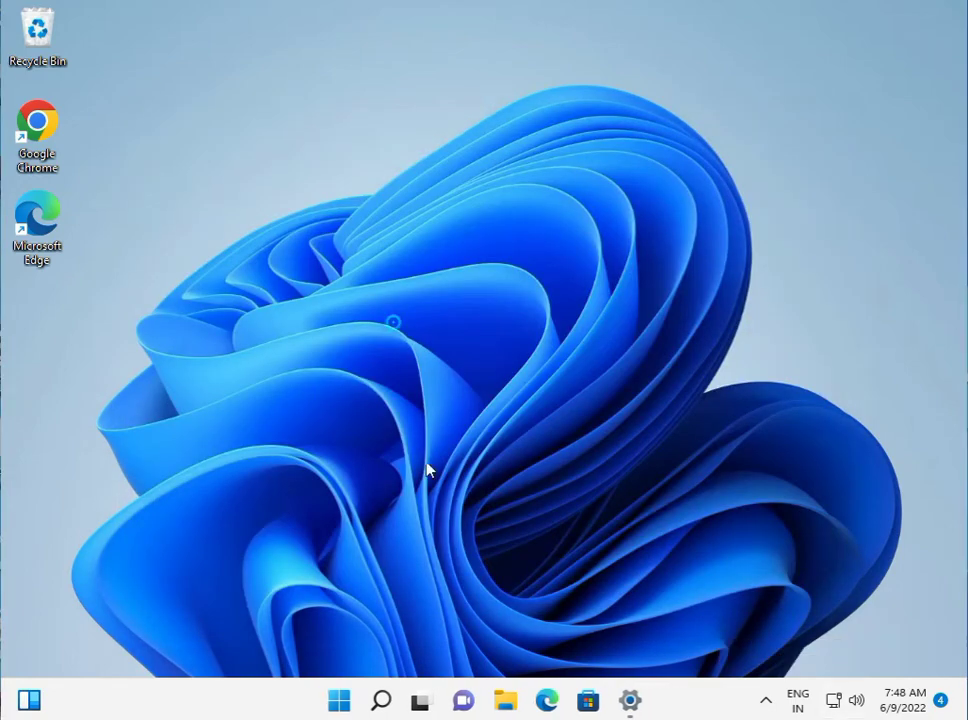
# Choose Refresh from the empty desktop's right-click menu
pyautogui.rightClick(443, 375)
pyautogui.click(443, 410)
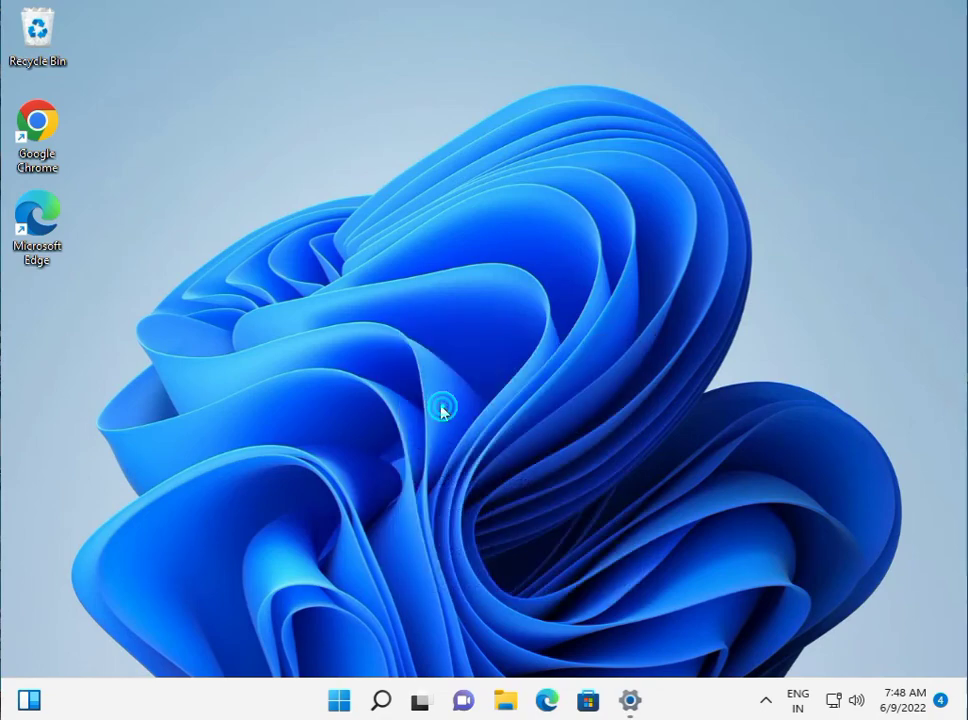